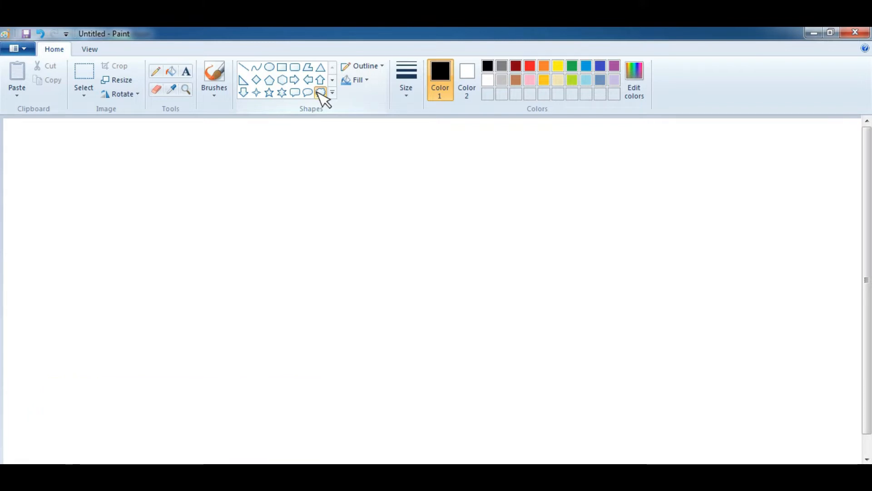
# Draw a small cloud shape near the upper right of the canvas
pyautogui.click(322, 93)
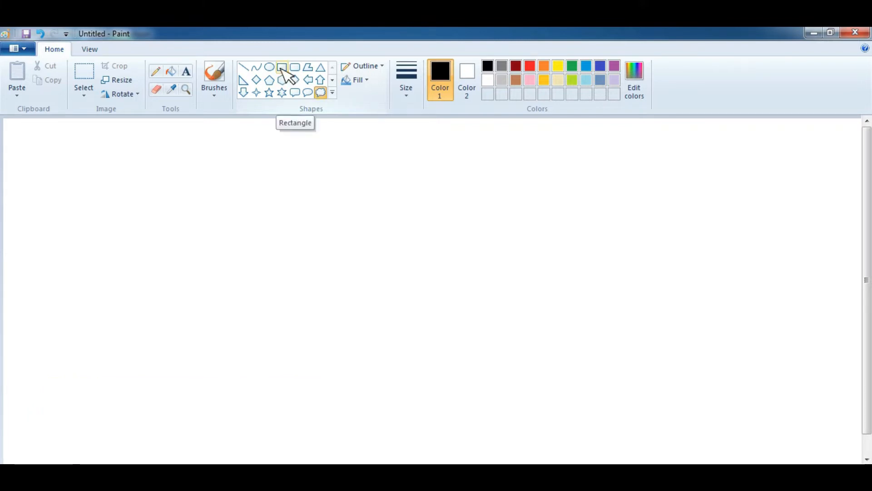
pyautogui.moveTo(537, 148); pyautogui.dragTo(580, 166)
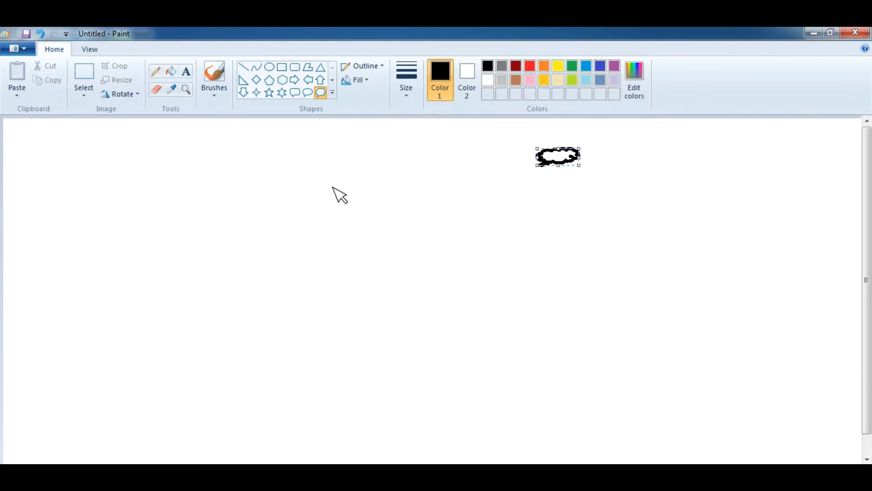
# Draw a wide rectangle in the middle of the canvas and label it MIKROTIK
pyautogui.click(282, 67)
pyautogui.moveTo(350, 215); pyautogui.dragTo(501, 244)
pyautogui.click(186, 71)
pyautogui.click(386, 223)
pyautogui.write('MIKROTIK')
pyautogui.click(599, 274)
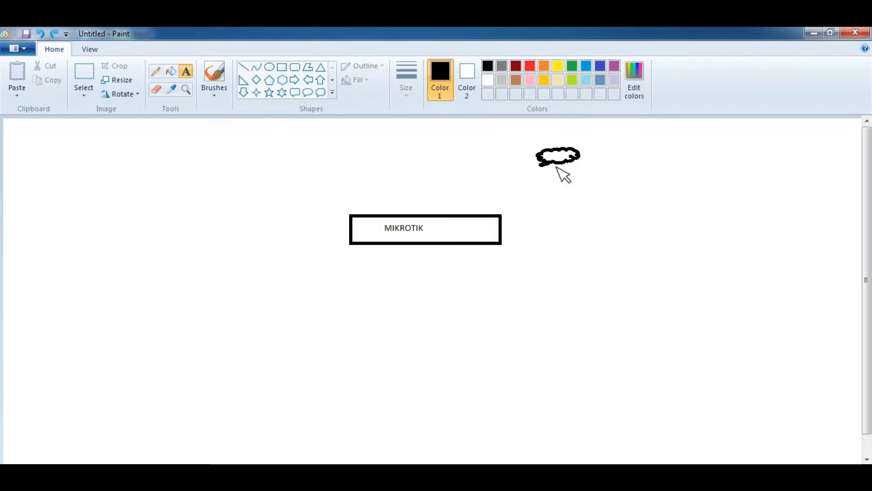
# Label the cloud WAN (PROVIDER) with text placed beside it
pyautogui.click(578, 160)
pyautogui.write('WAN')
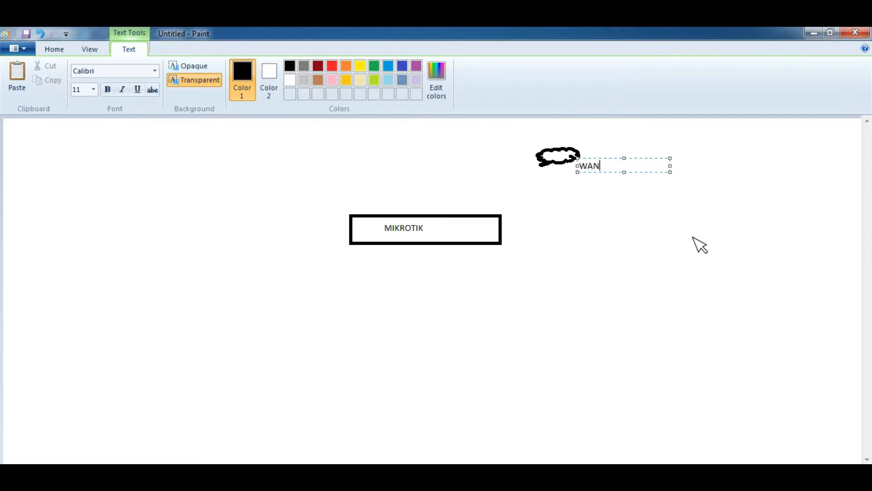
pyautogui.write(' (PROVIDER)')
pyautogui.click(689, 233)
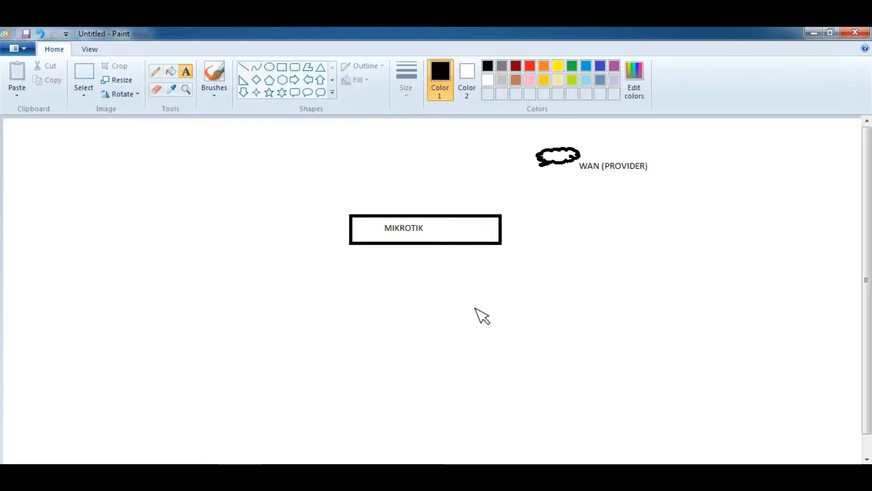
# Draw a tall narrow rectangle at the lower right and label it UBUNTU 20.04
pyautogui.moveTo(540, 319); pyautogui.dragTo(571, 410)
pyautogui.click(186, 71)
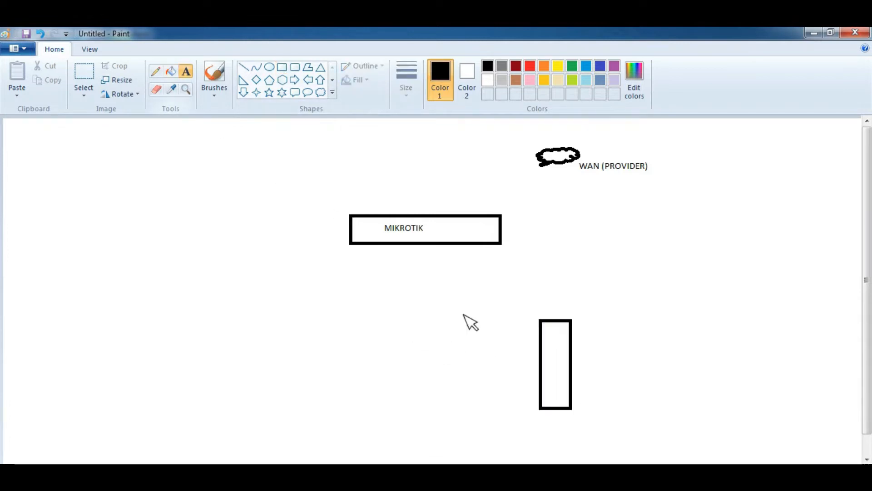
pyautogui.click(582, 393)
pyautogui.write('UBUNTU 20.04')
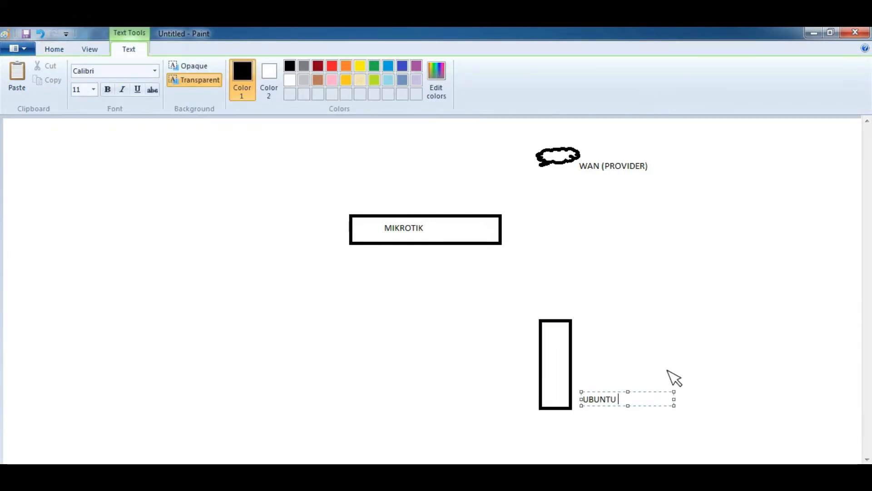
pyautogui.click(669, 359)
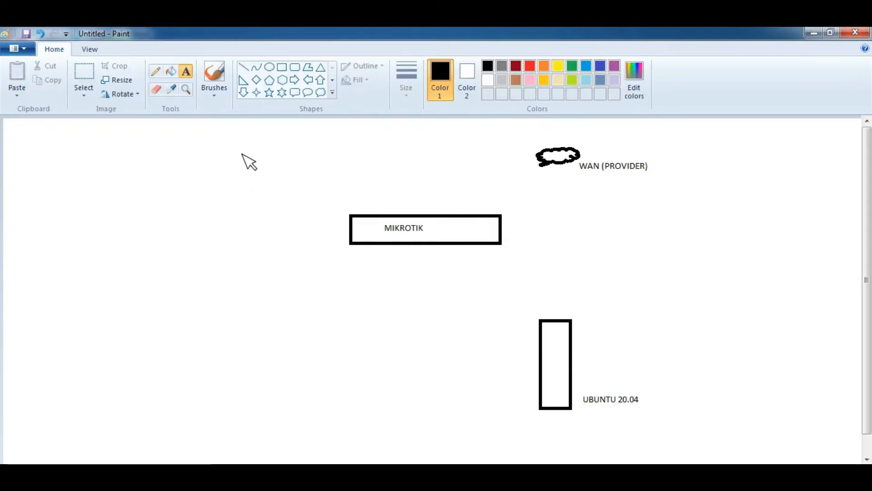
# Draw lines connecting MIKROTIK to the cloud and to the Ubuntu box, plus a small port square on MIKROTIK's corner
pyautogui.click(243, 67)
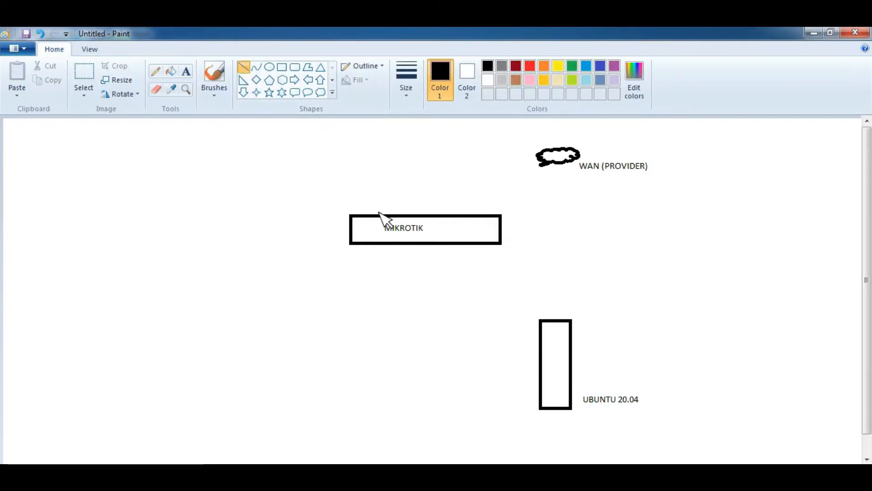
pyautogui.moveTo(380, 212); pyautogui.dragTo(544, 163)
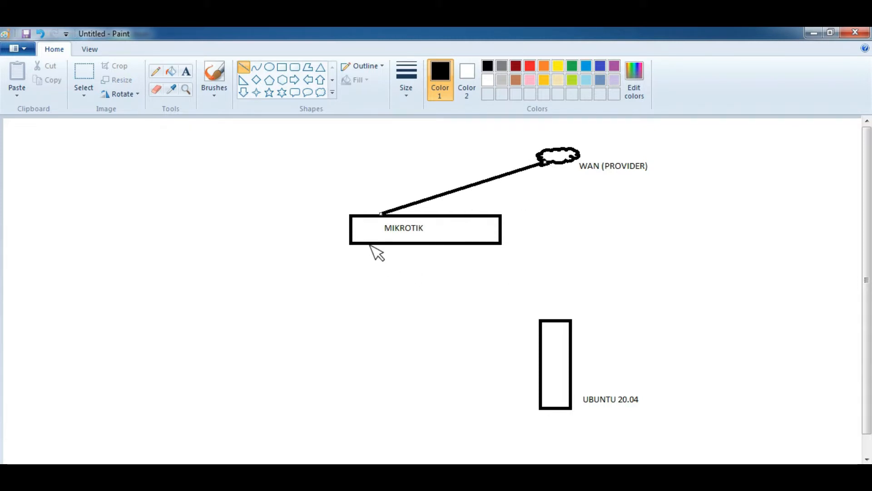
pyautogui.moveTo(369, 245); pyautogui.dragTo(543, 376)
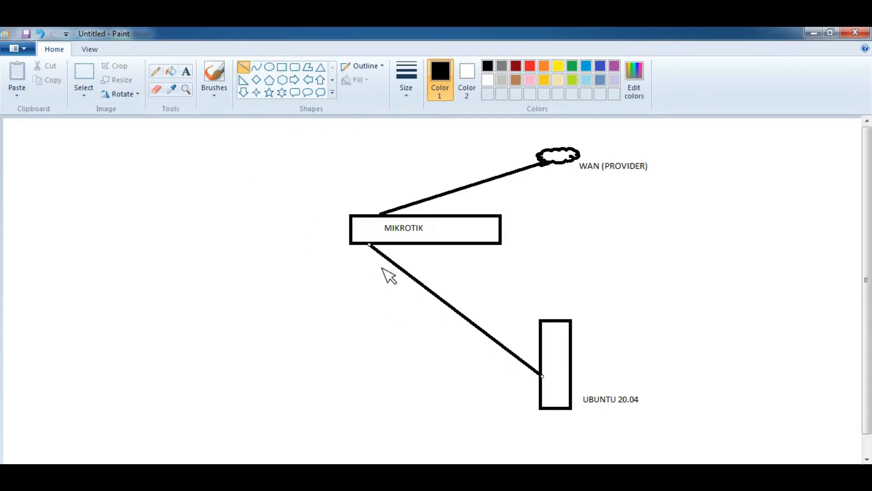
pyautogui.click(282, 67)
pyautogui.moveTo(363, 238); pyautogui.dragTo(378, 250)
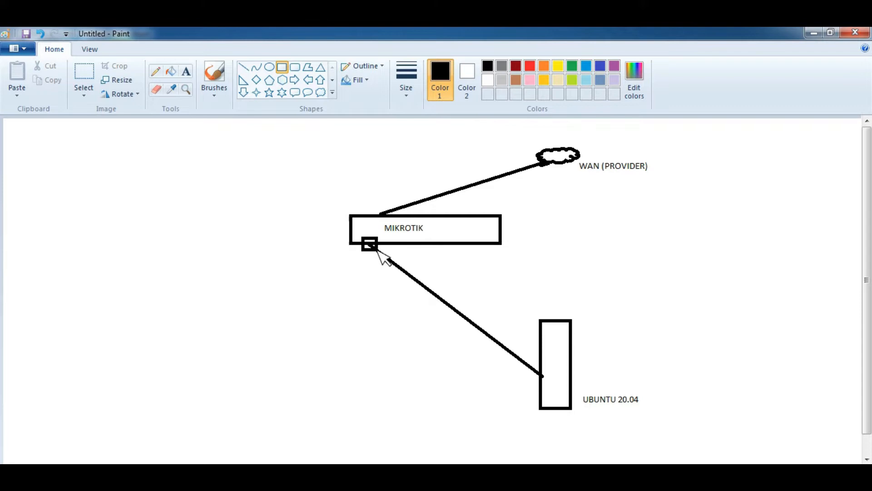
# Add the text 192.168.137.1 above the cloud
pyautogui.click(186, 72)
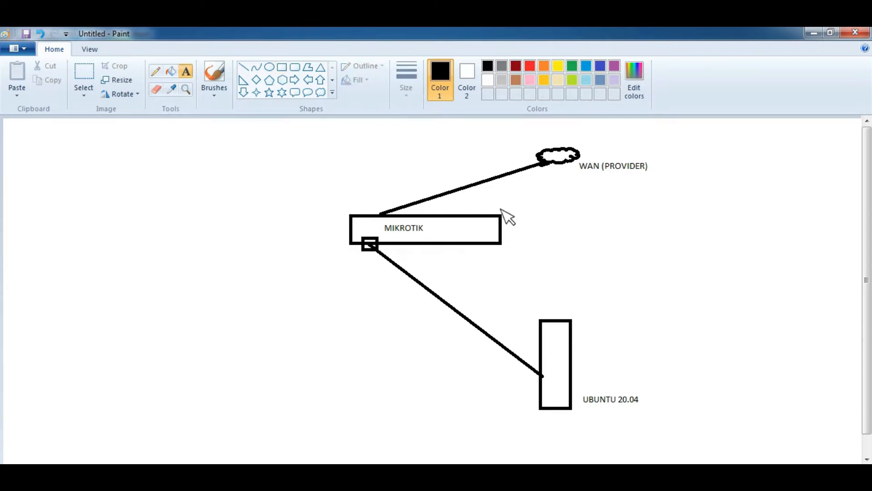
pyautogui.click(537, 130)
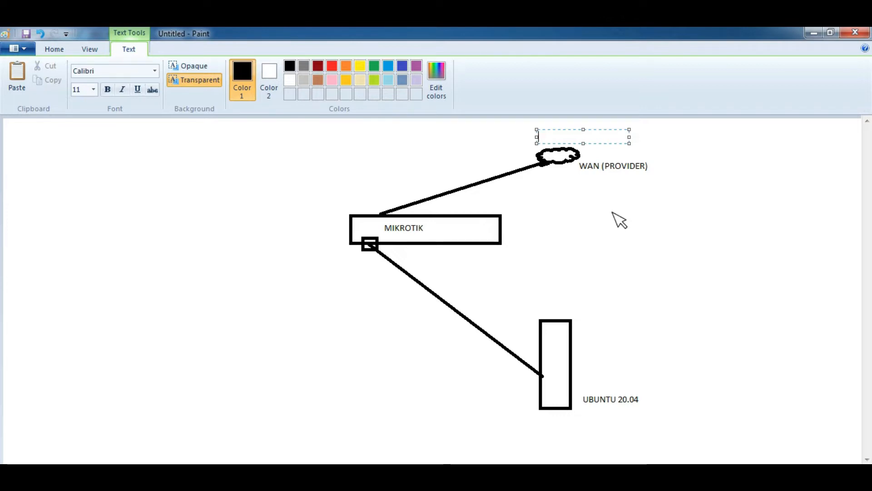
pyautogui.write('192.168.137.1')
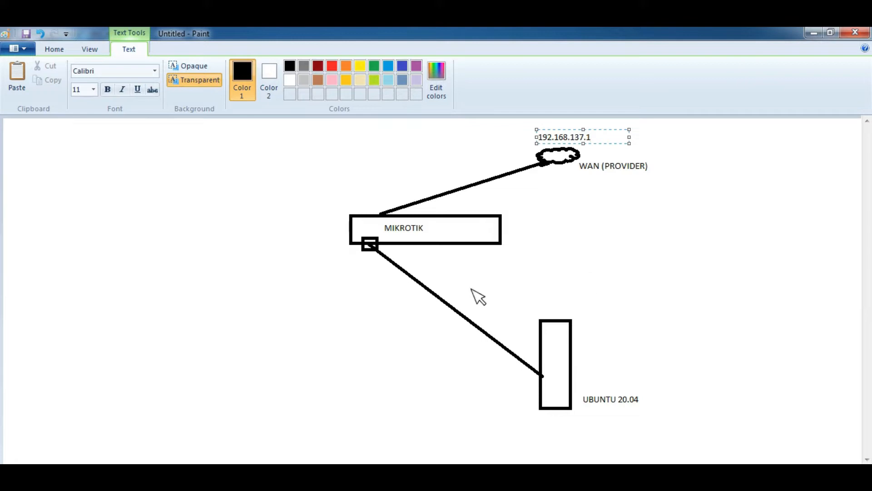
pyautogui.click(357, 275)
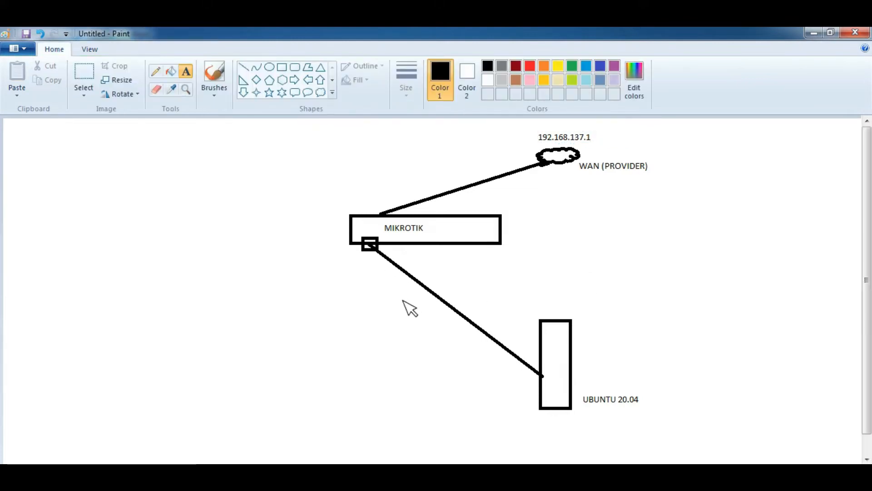
# Add the text 192.168.137.2 above the MIKROTIK rectangle
pyautogui.click(331, 197)
pyautogui.write('192.168.137.2')
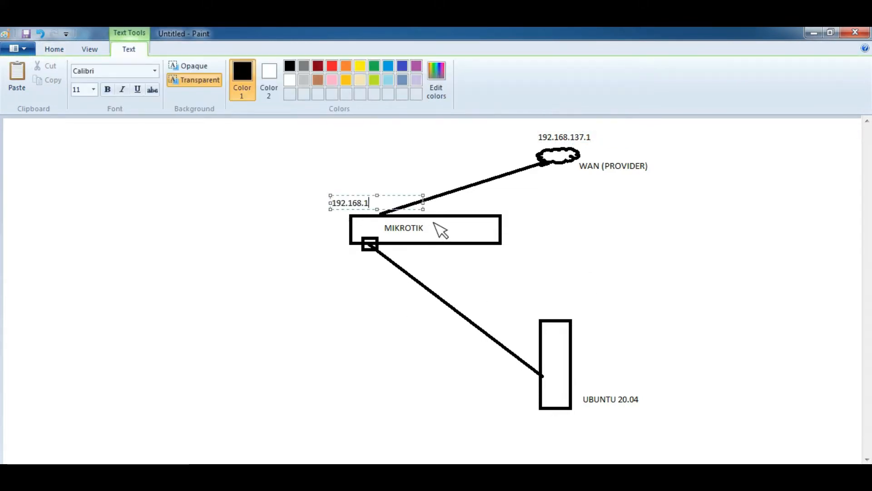
pyautogui.click(451, 372)
# Add the text 192.168.137.3 above the Ubuntu rectangle
pyautogui.click(524, 305)
pyautogui.write('19')
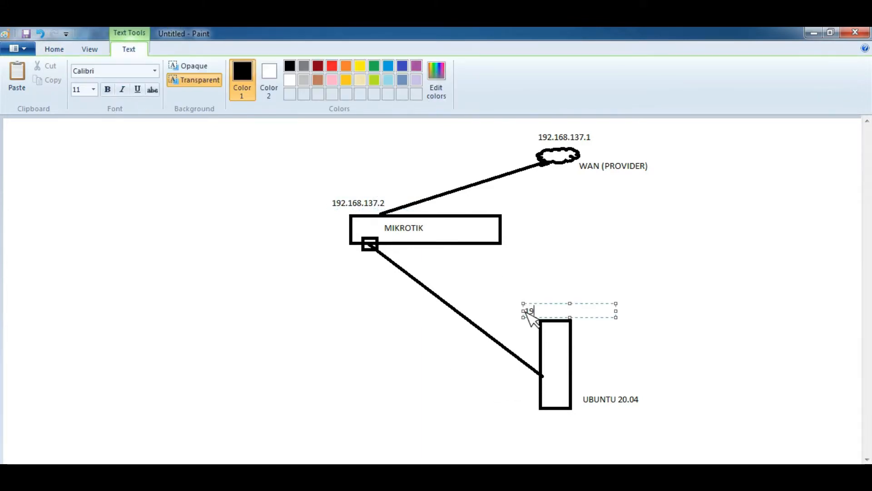
pyautogui.write('2.168.137.3')
pyautogui.click(445, 365)
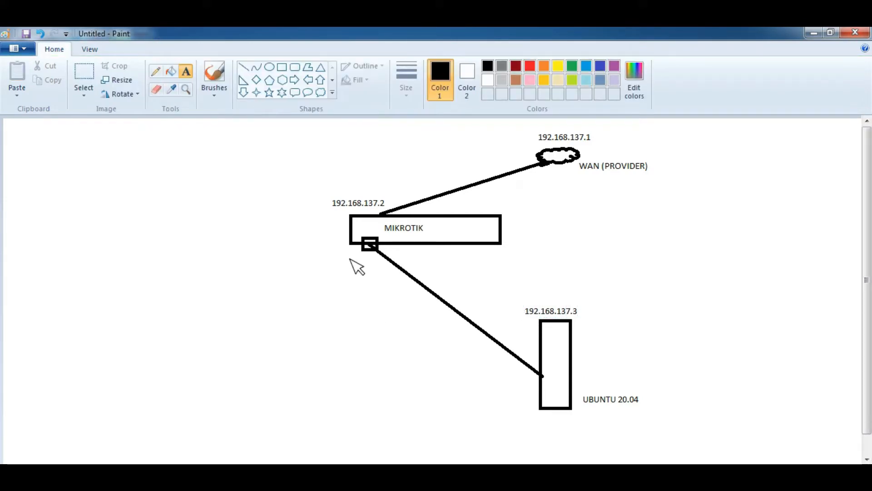
# Add the label BRIDGE to the left of MIKROTIK's port square
pyautogui.click(295, 79)
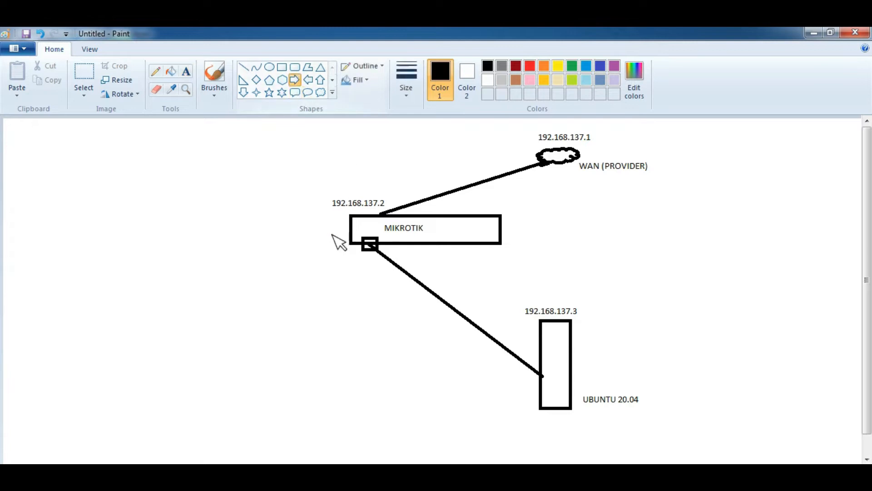
pyautogui.hotkey('ctrl', 'z')
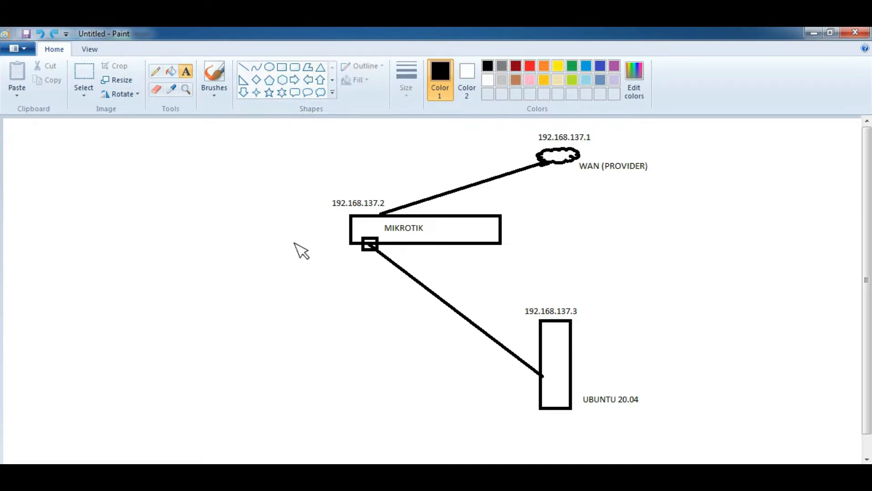
pyautogui.click(294, 243)
pyautogui.write('BRIDGE')
pyautogui.click(320, 278)
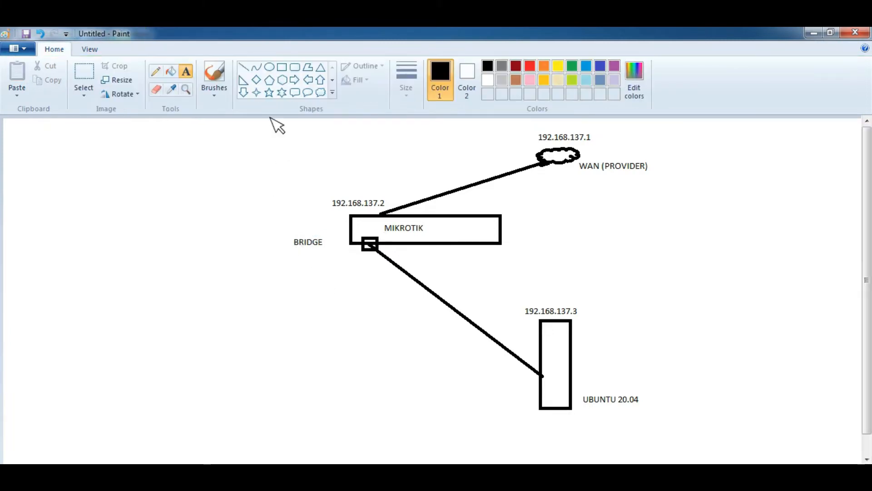
# Draw a small right arrow from the BRIDGE label toward the port square
pyautogui.click(294, 79)
pyautogui.moveTo(326, 239); pyautogui.dragTo(361, 253)
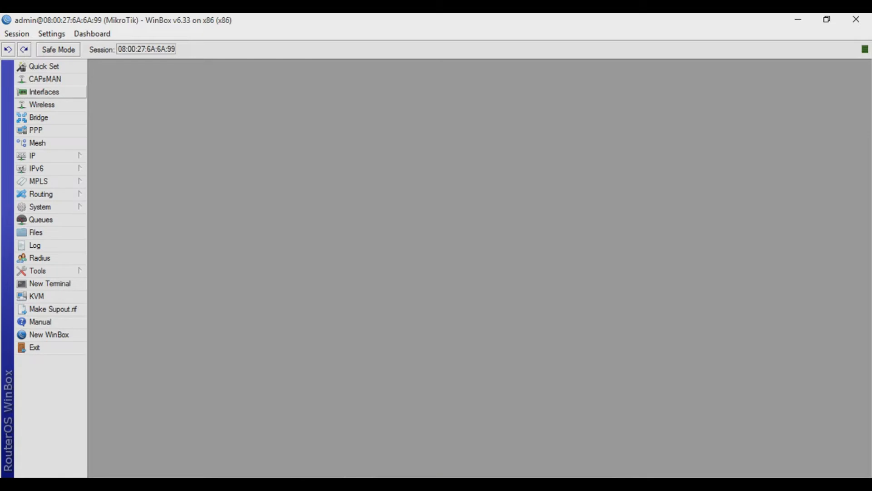
# Open the interface list and rename ether1 to ether1(public)
pyautogui.click(44, 92)
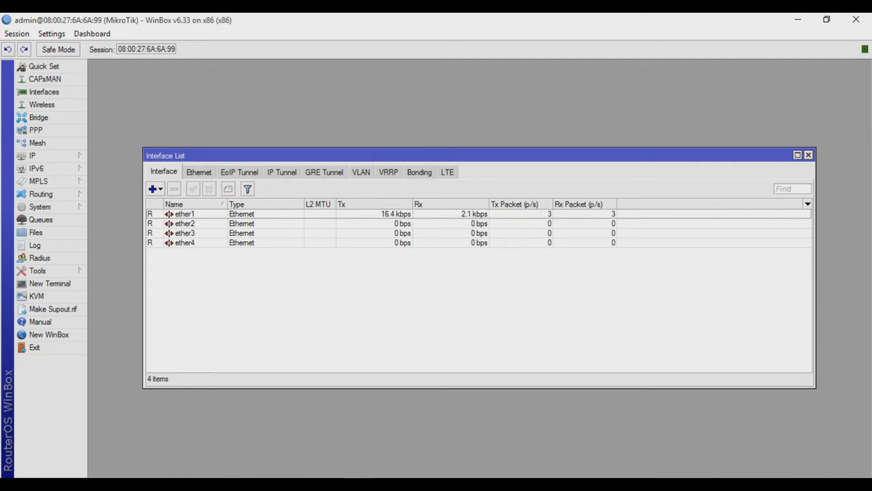
pyautogui.doubleClick(184, 214)
pyautogui.write('(')
pyautogui.write('public)')
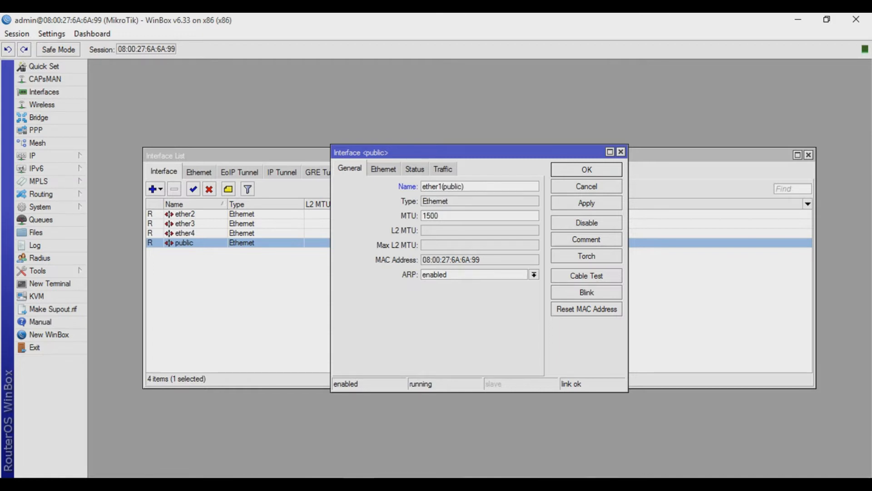
pyautogui.press('Return')
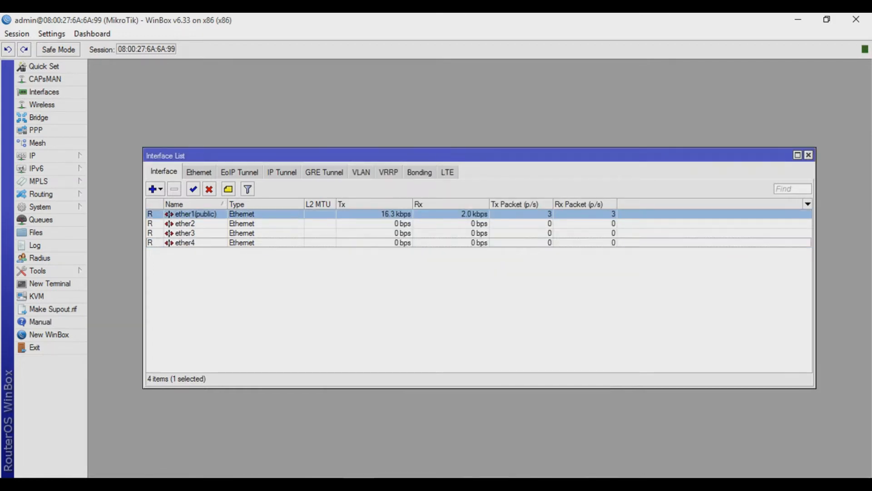
# Rename ether2 to ether2(bridge public)
pyautogui.doubleClick(185, 224)
pyautogui.press('Right')
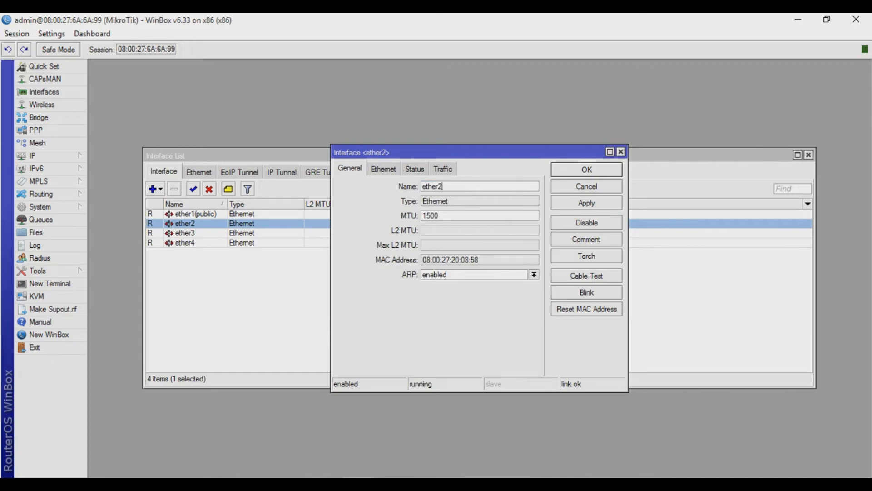
pyautogui.write('(bridge public)')
pyautogui.press('Return')
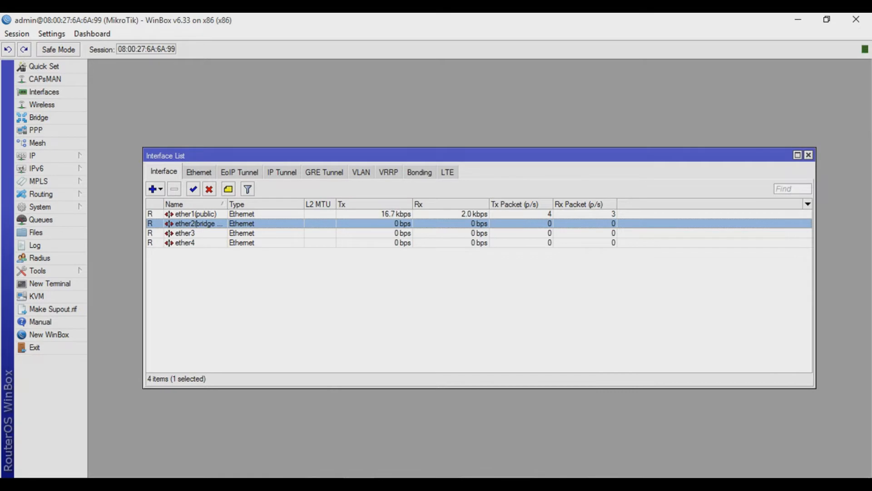
# Rename ether3 to ether3(lan) and close the interface list
pyautogui.doubleClick(185, 233)
pyautogui.click(444, 187)
pyautogui.write('(')
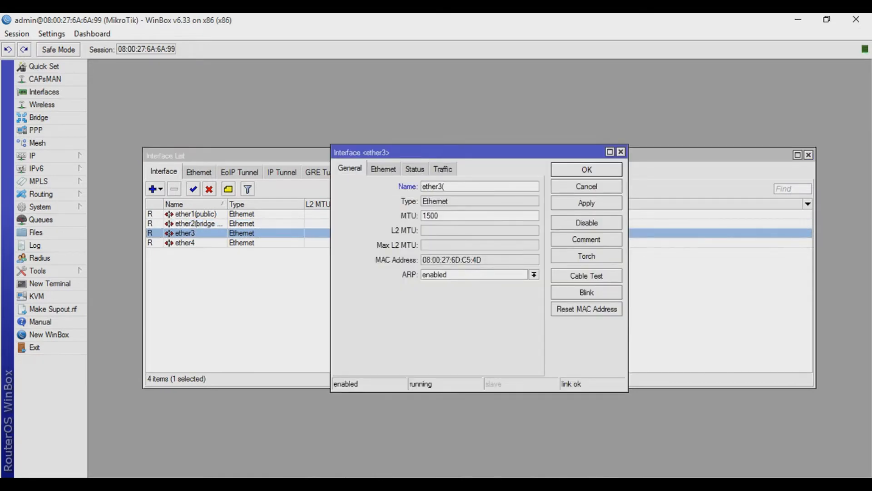
pyautogui.write('lan)')
pyautogui.press('Return')
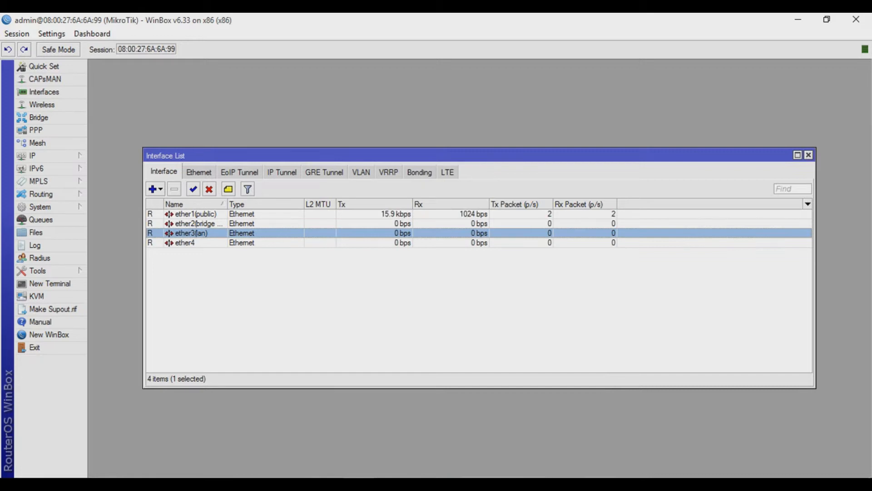
pyautogui.click(185, 243)
pyautogui.click(191, 282)
pyautogui.press('Escape')
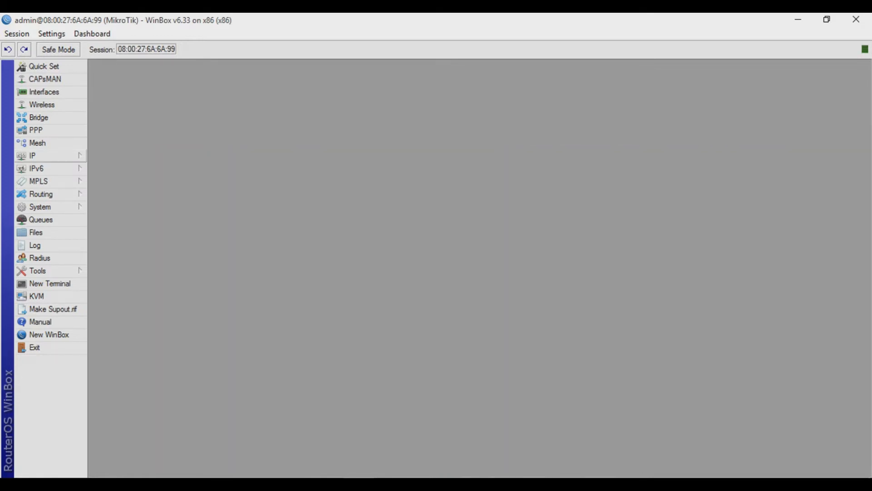
# Add the IP address 192.168.137.2/24 on interface ether1(public)
pyautogui.click(50, 156)
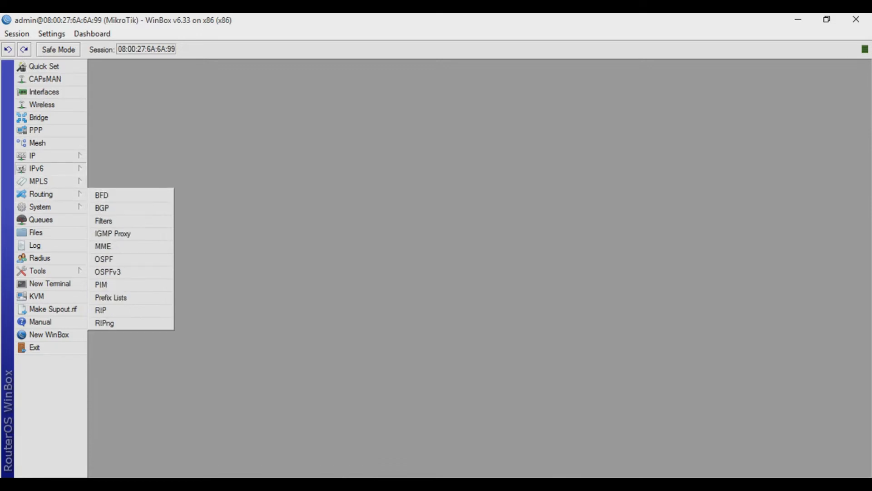
pyautogui.moveTo(50, 156)
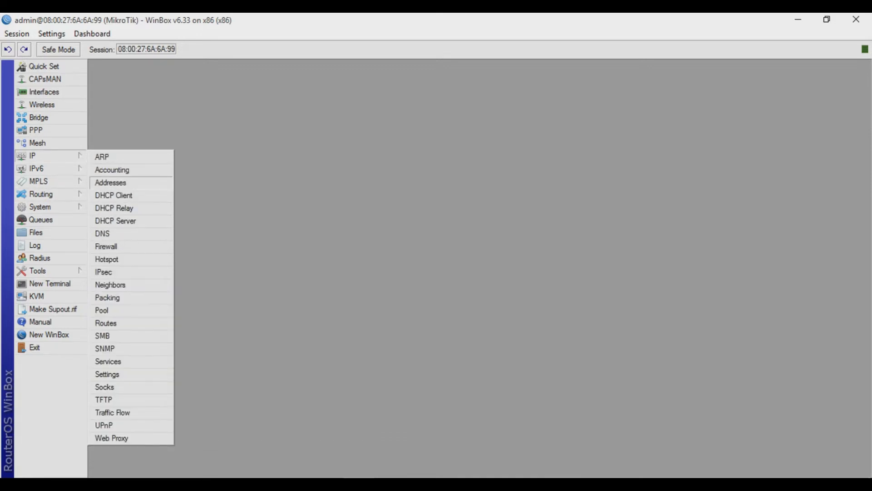
pyautogui.click(110, 182)
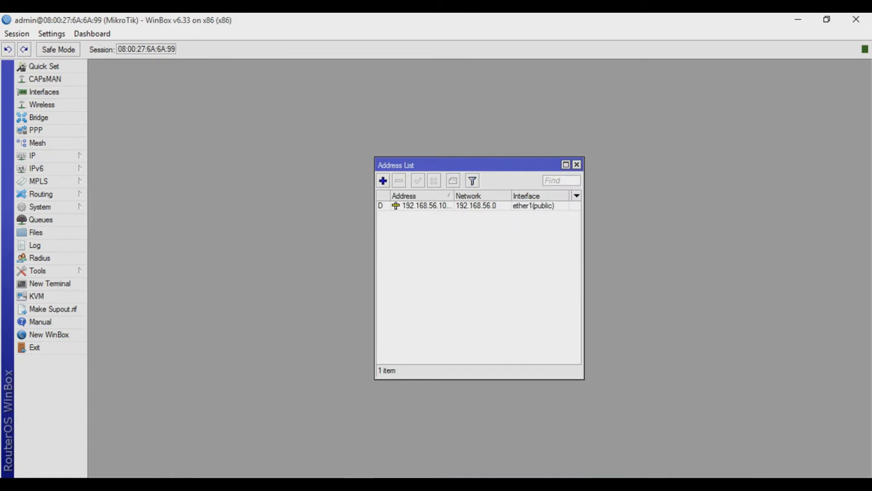
pyautogui.click(383, 181)
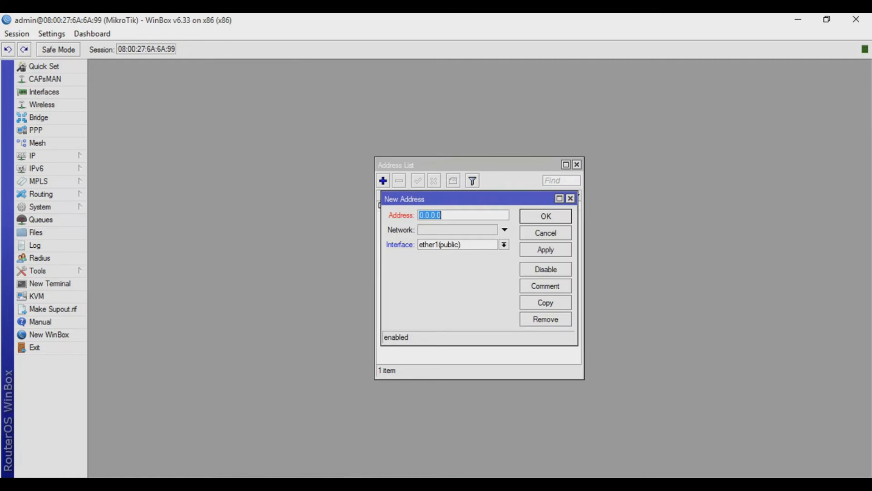
pyautogui.press('BackSpace')
pyautogui.write('192.168.137.2/24')
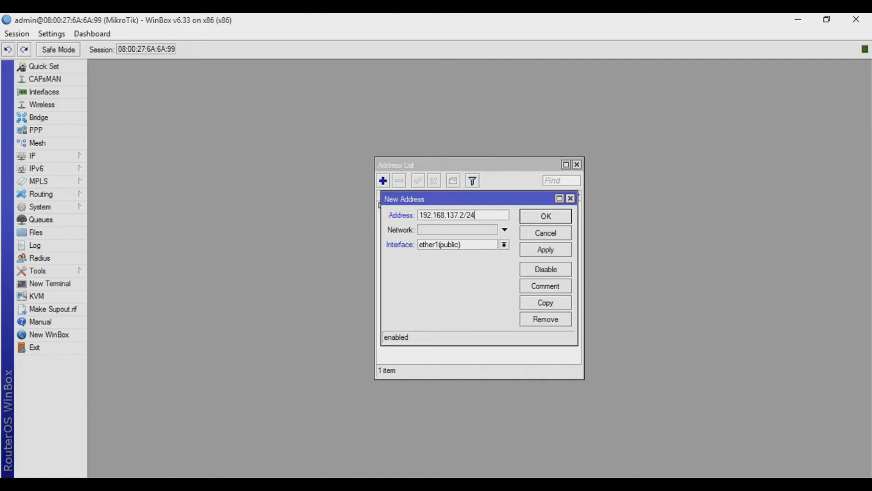
pyautogui.press('Return')
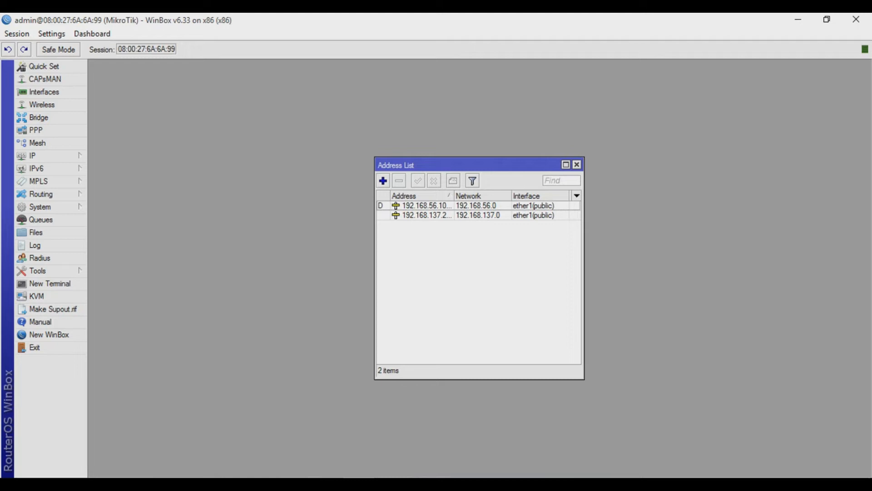
# Add a default route 0.0.0.0/0 with gateway 192.168.137.1
pyautogui.click(33, 155)
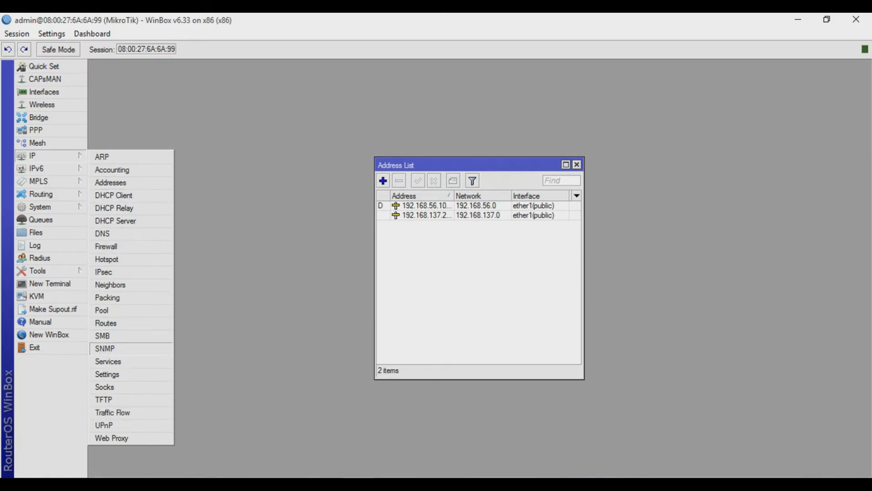
pyautogui.click(105, 323)
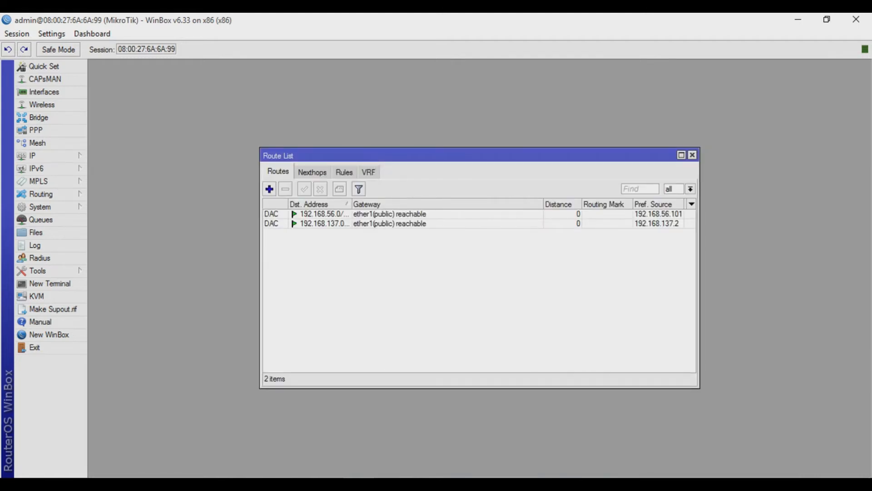
pyautogui.click(270, 189)
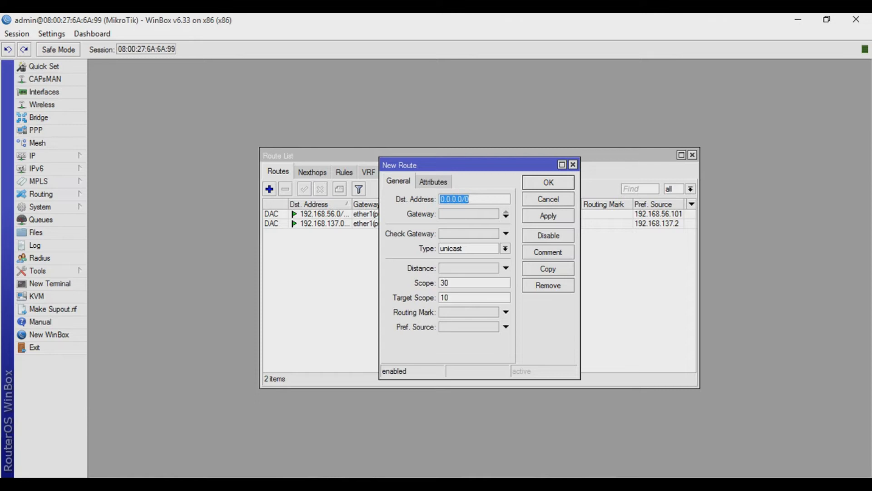
pyautogui.click(469, 213)
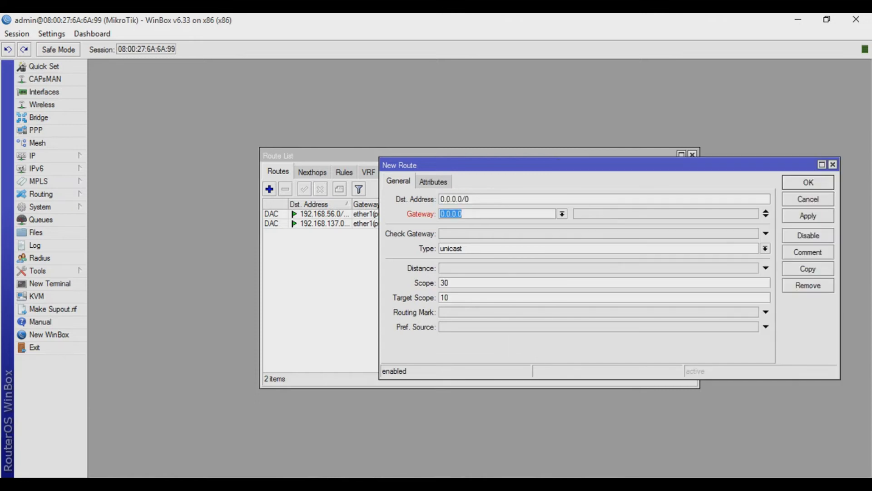
pyautogui.press('BackSpace')
pyautogui.write('192.18')
pyautogui.press('BackSpace')
pyautogui.write('68.137.1')
pyautogui.press('Return')
pyautogui.click(413, 214)
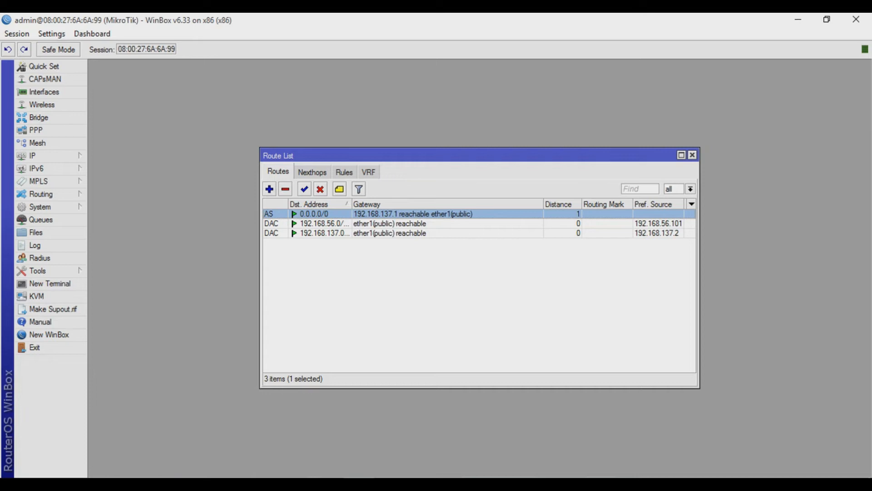
# Open a new terminal, ping 8.8.8.8 from the router to test internet access, then stop and close it
pyautogui.click(50, 283)
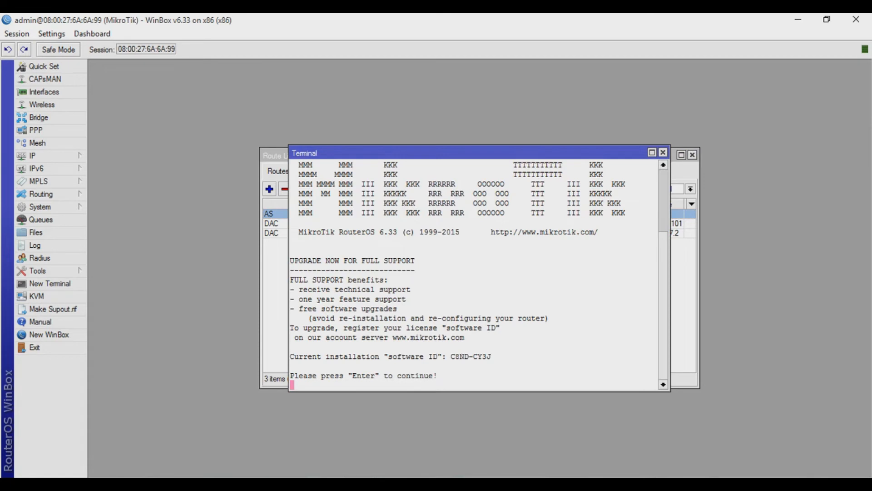
pyautogui.press('Return')
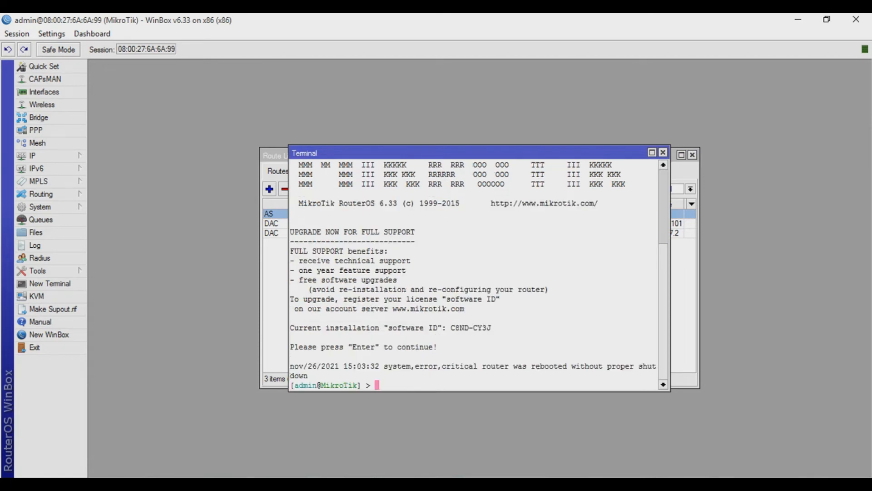
pyautogui.write('ping 8.8.8.8')
pyautogui.press('Return')
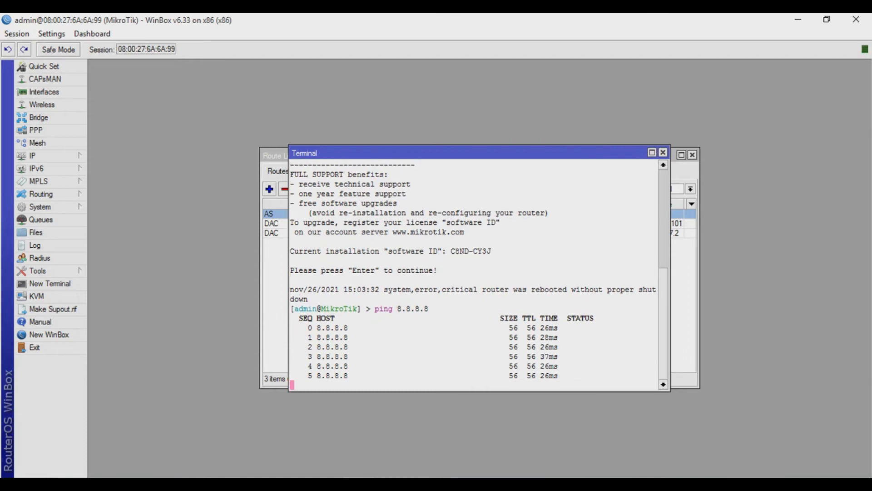
pyautogui.hotkey('ctrl', 'c')
pyautogui.click(662, 153)
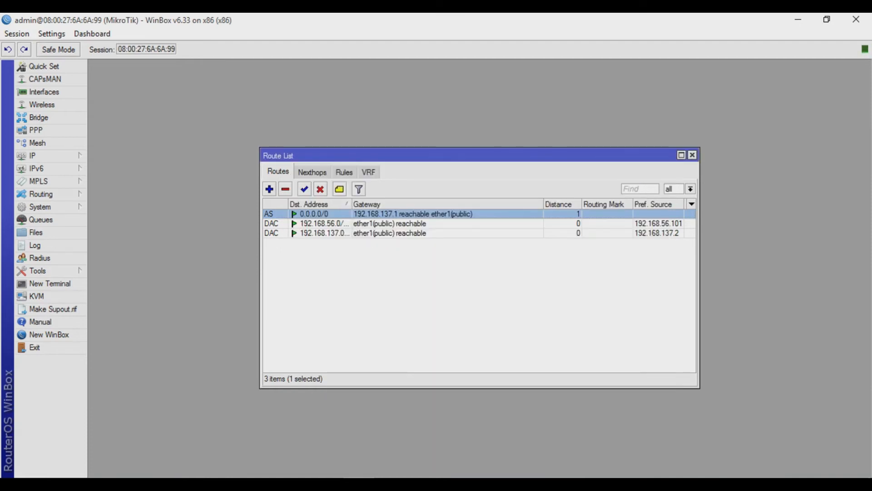
# Close the route and address lists and create a new bridge named ip public bridge
pyautogui.click(692, 154)
pyautogui.click(577, 165)
pyautogui.click(39, 118)
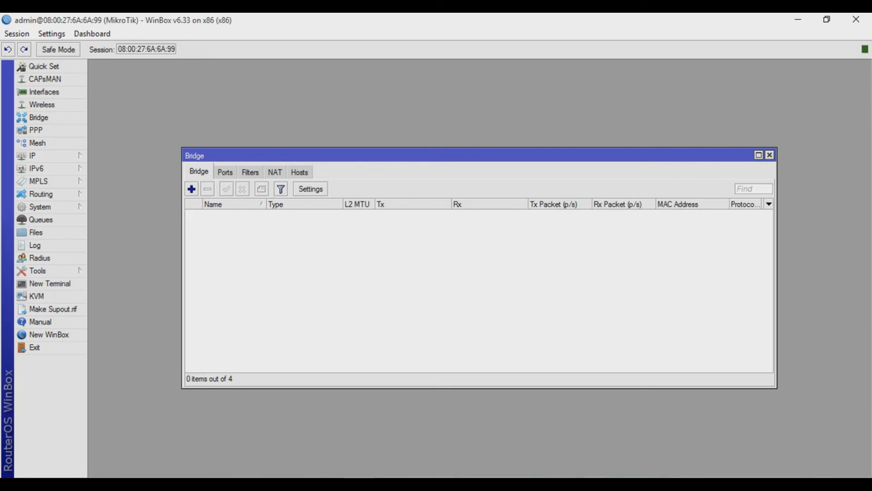
pyautogui.click(191, 189)
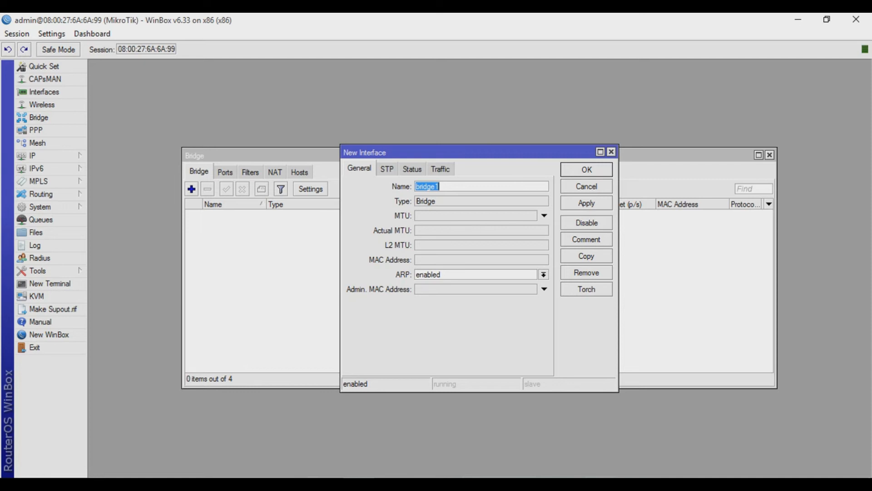
pyautogui.press('BackSpace')
pyautogui.write('ip public bridge')
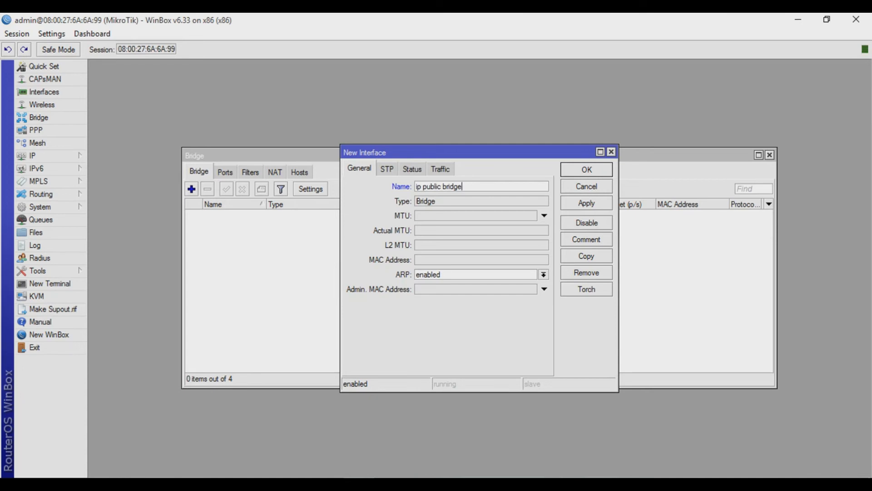
pyautogui.press('Return')
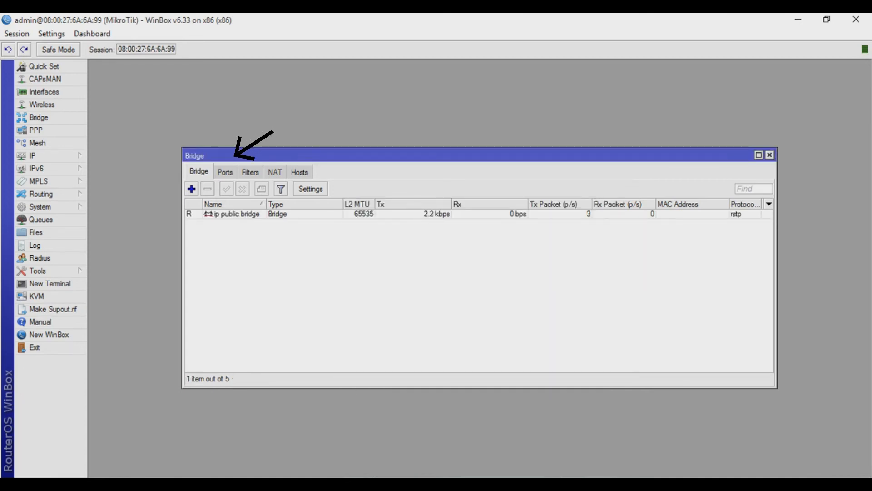
# Add ether1(public) and ether2(bridge public) as ports of the ip public bridge
pyautogui.click(225, 172)
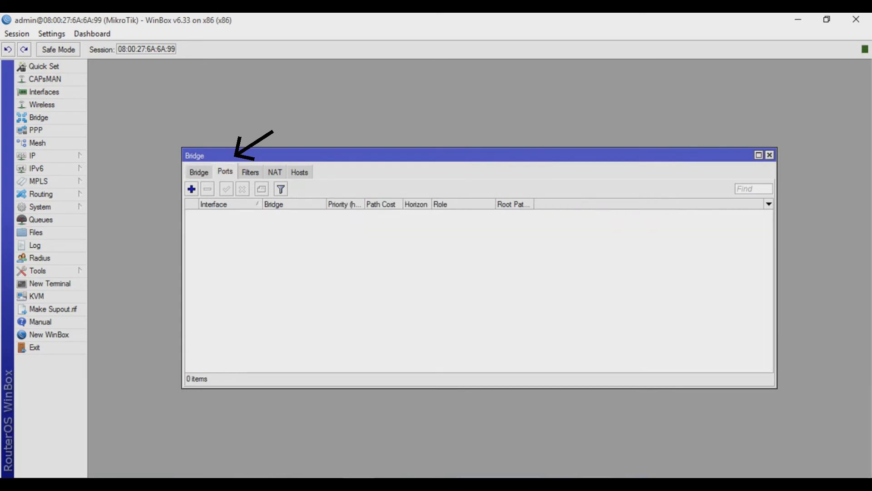
pyautogui.click(191, 189)
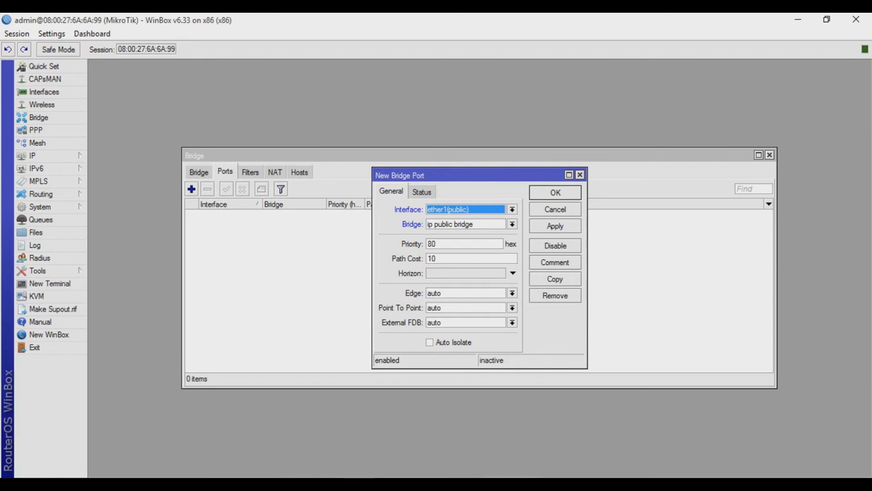
pyautogui.press('Return')
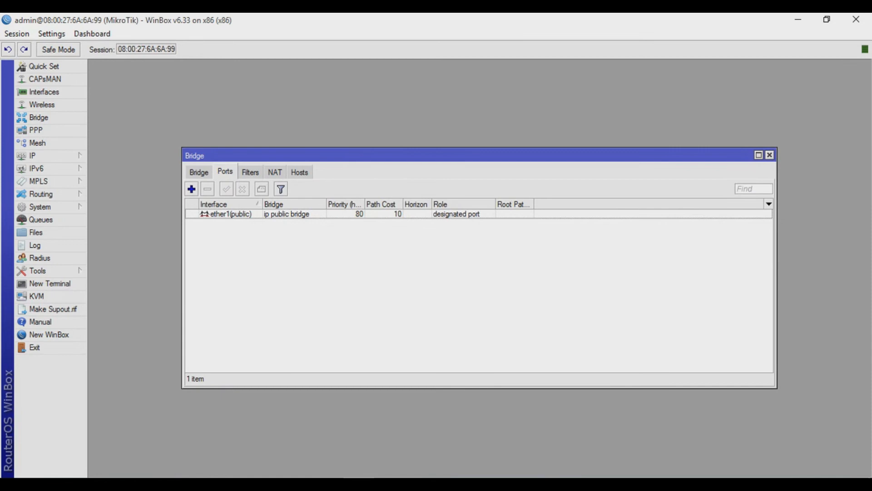
pyautogui.click(191, 188)
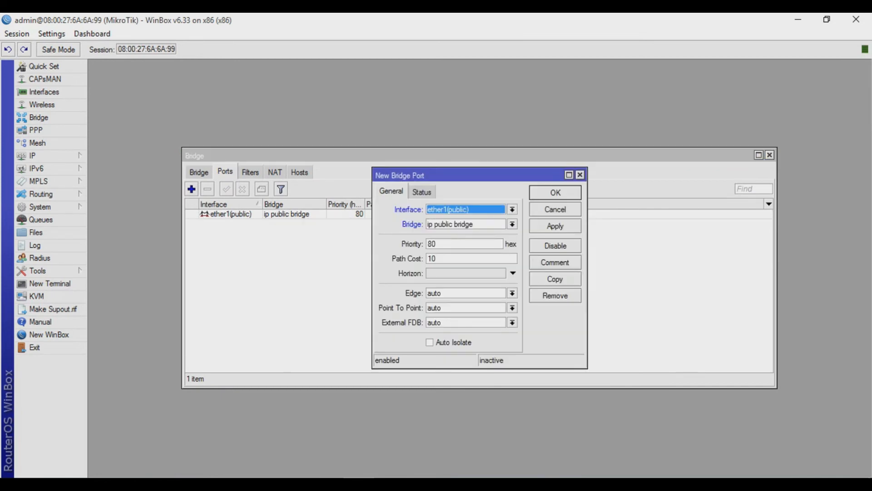
pyautogui.click(512, 210)
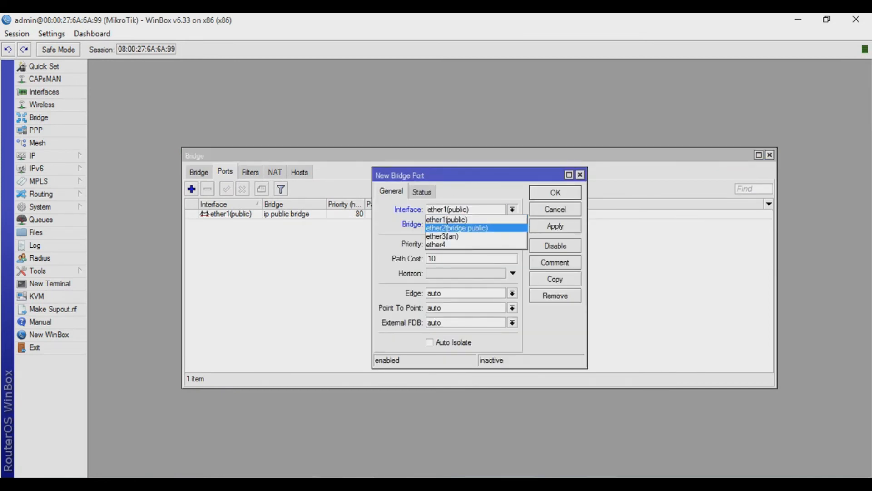
pyautogui.press('Return')
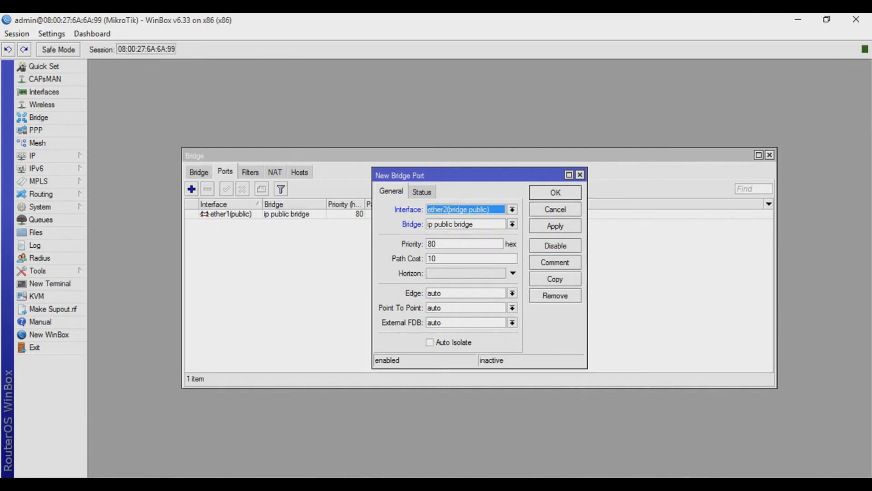
pyautogui.press('Return')
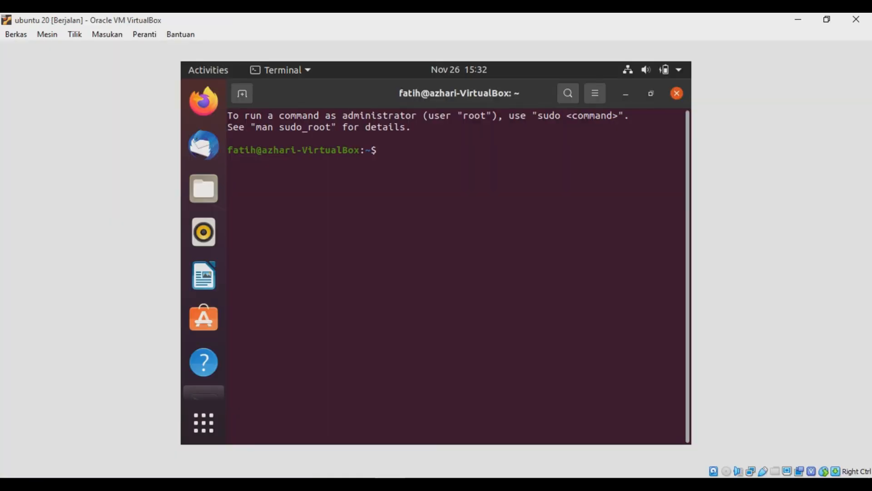
# Switch to the Ubuntu virtual machine and list its network addresses with ip a
pyautogui.write('ip a')
pyautogui.press('Return')
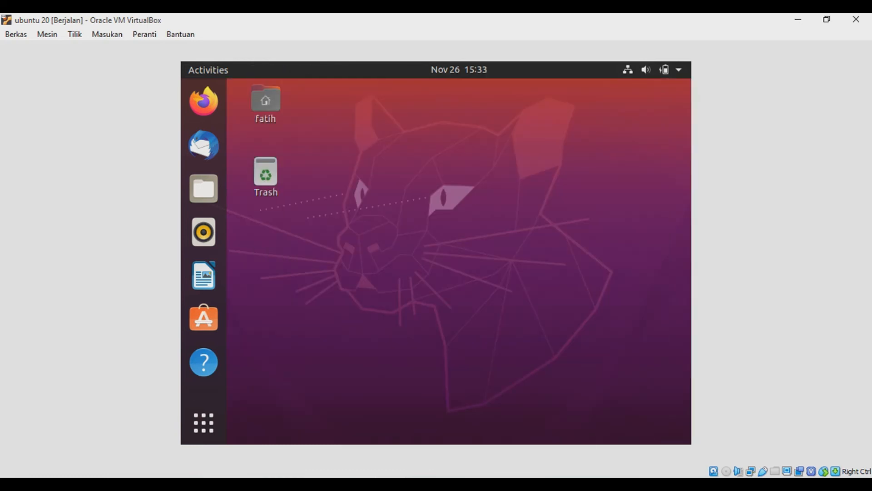
# Open the wired connection settings and switch the IPv4 method to Manual
pyautogui.click(652, 70)
pyautogui.click(558, 139)
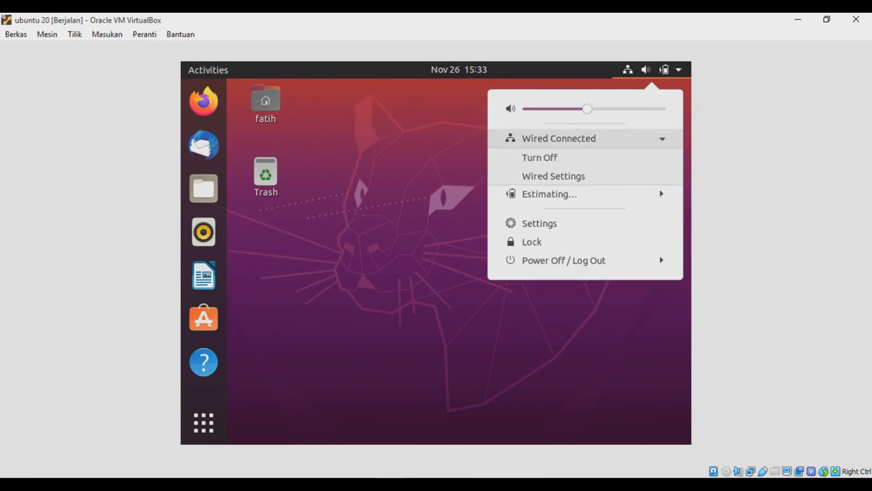
pyautogui.click(553, 176)
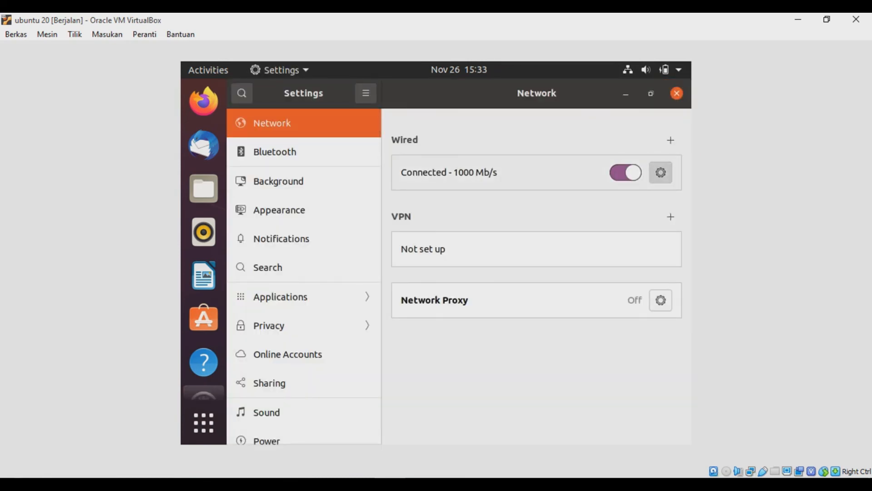
pyautogui.click(661, 172)
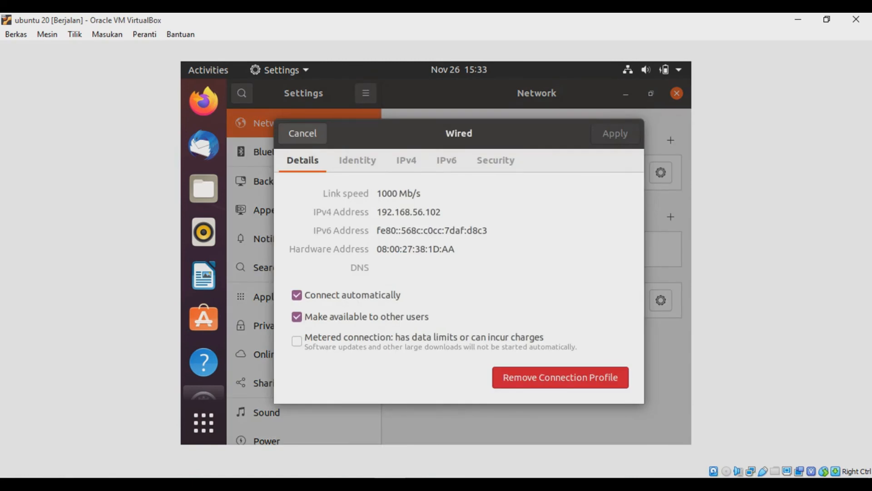
pyautogui.click(406, 160)
pyautogui.click(379, 213)
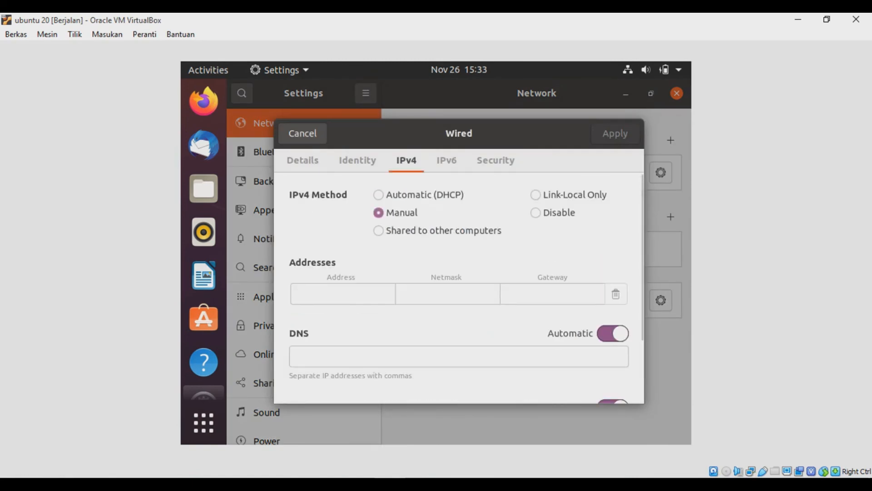
pyautogui.click(343, 294)
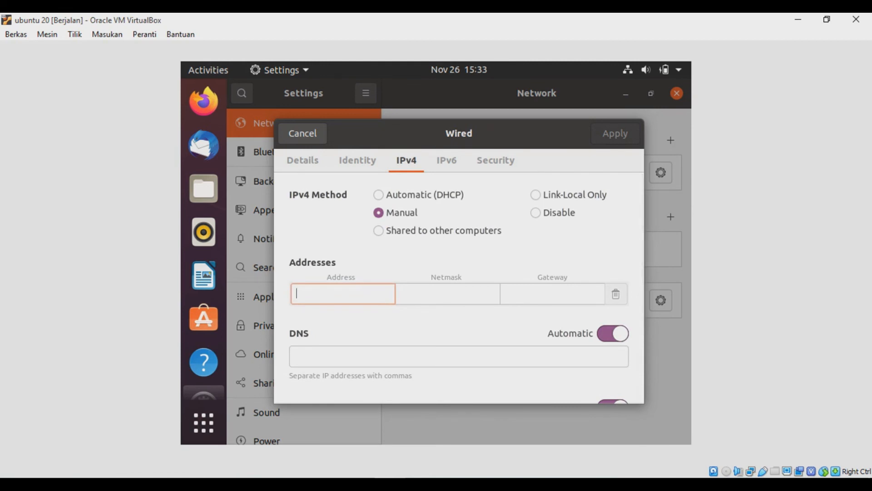
# Set address 192.168.137.3, netmask 255.255.255.0 and gateway 192.168.137.2, then apply the wired settings
pyautogui.write('192.168.137.3')
pyautogui.press('Tab')
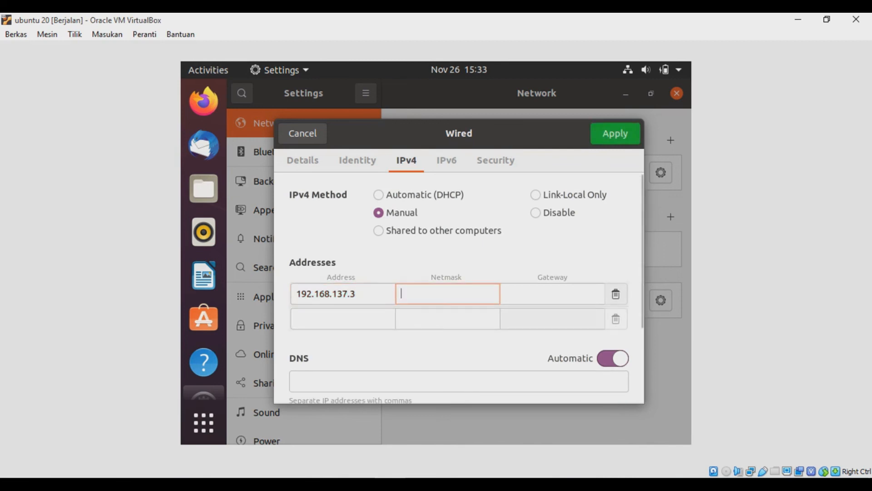
pyautogui.write('255.255.255.0')
pyautogui.click(552, 294)
pyautogui.write('192.168.137.2')
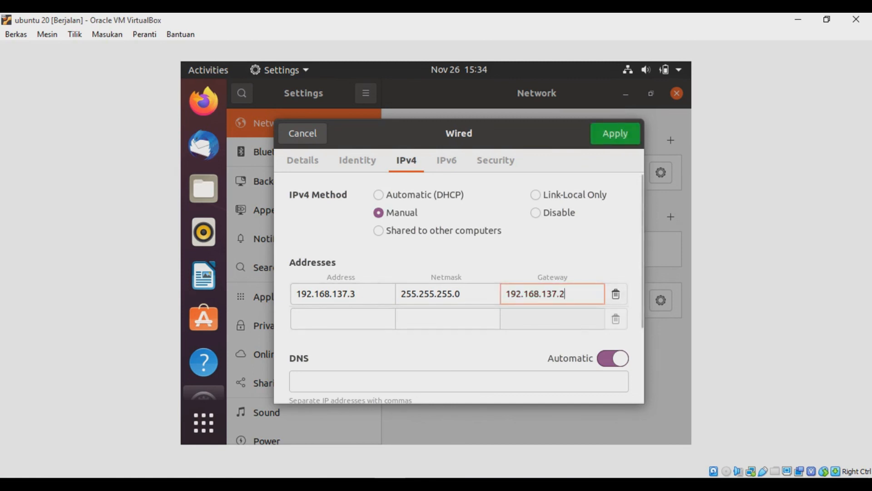
pyautogui.click(615, 133)
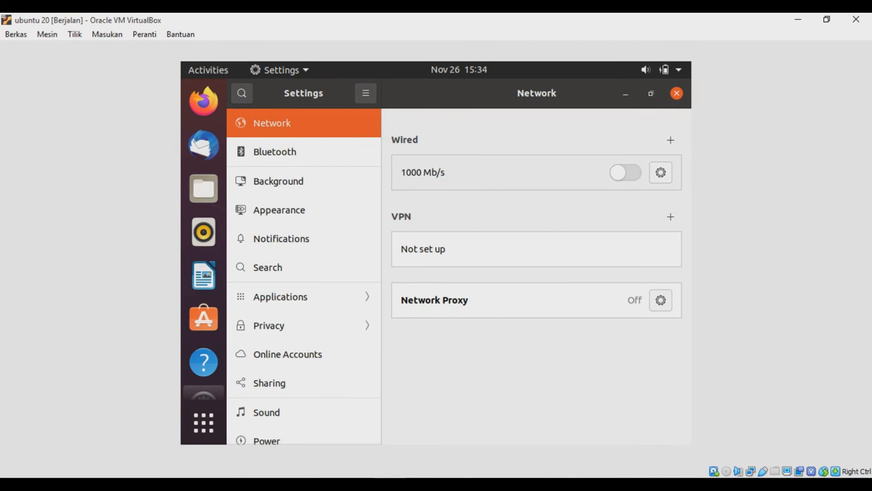
# Enable the wired connection, then open a terminal and list the interface addresses with ip a
pyautogui.click(626, 173)
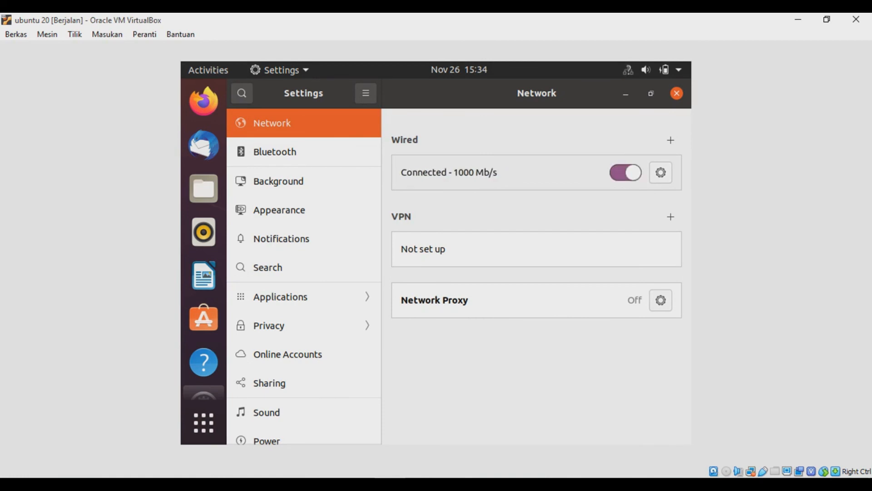
pyautogui.hotkey('ctrl', 'alt', 't')
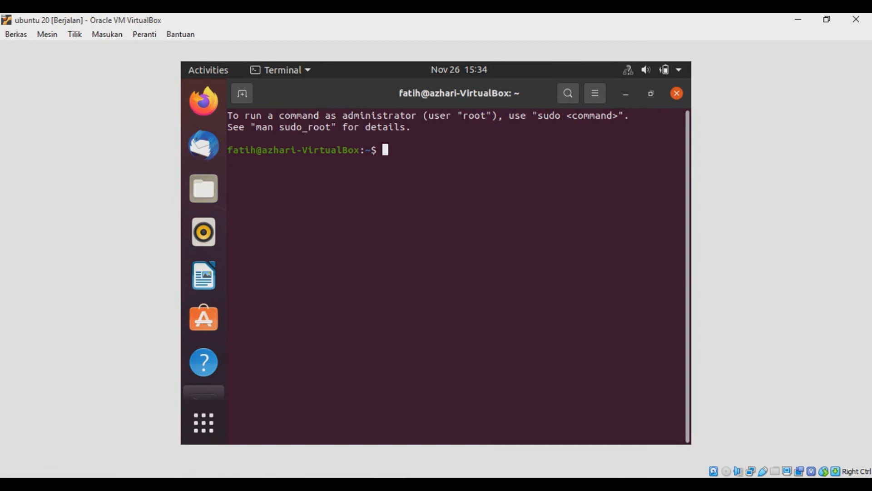
pyautogui.write('ip a')
pyautogui.press('Return')
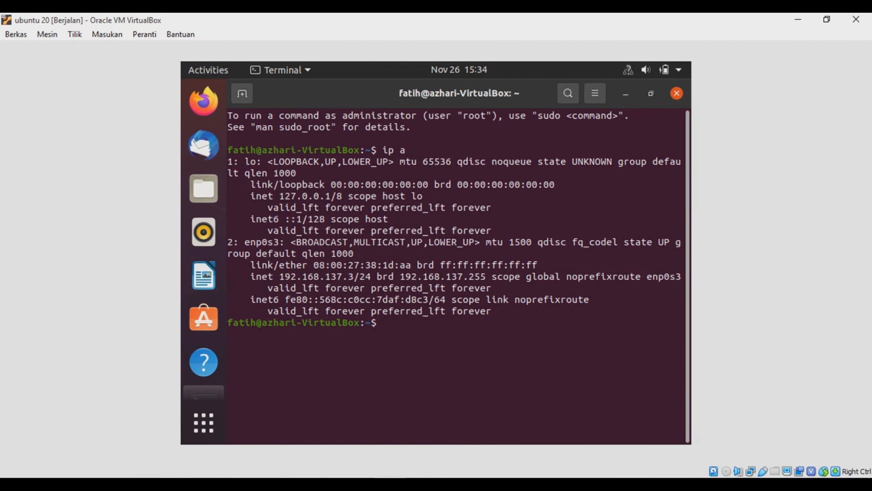
# Ping 8.8.8.8 to test internet access, stop the ping and close the terminal
pyautogui.write('ping 8.8.8.8')
pyautogui.press('Return')
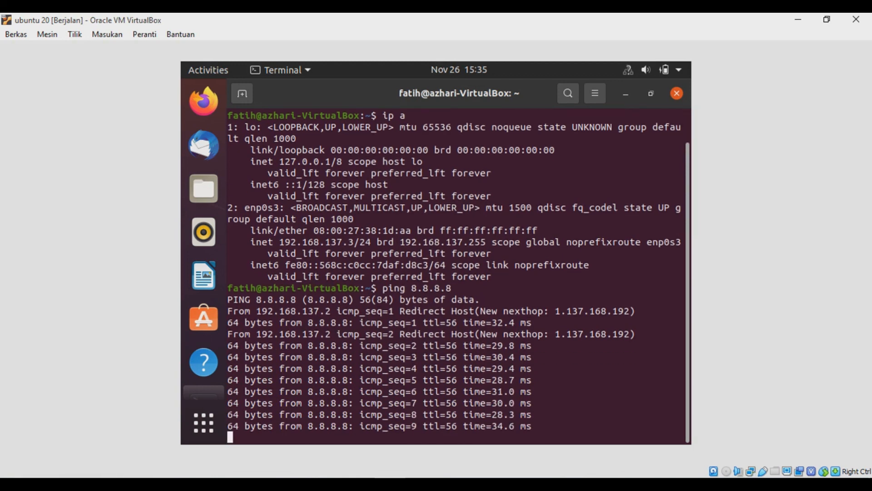
pyautogui.hotkey('ctrl', 'c')
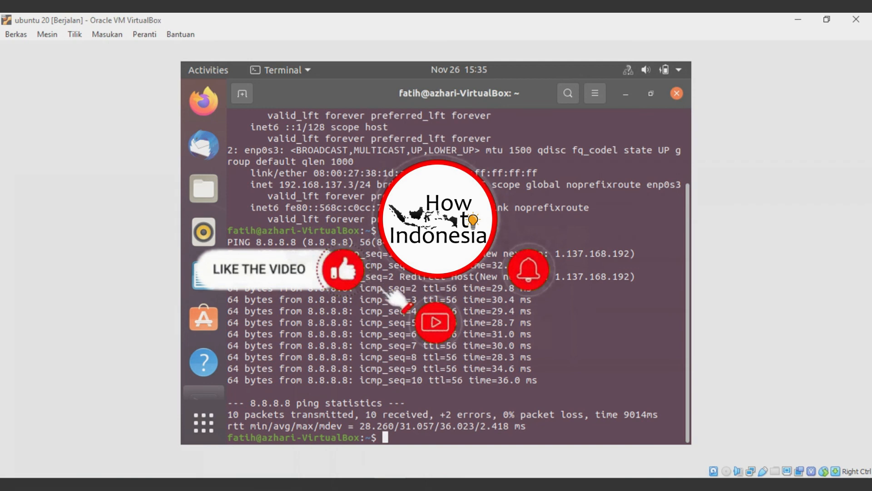
pyautogui.click(677, 93)
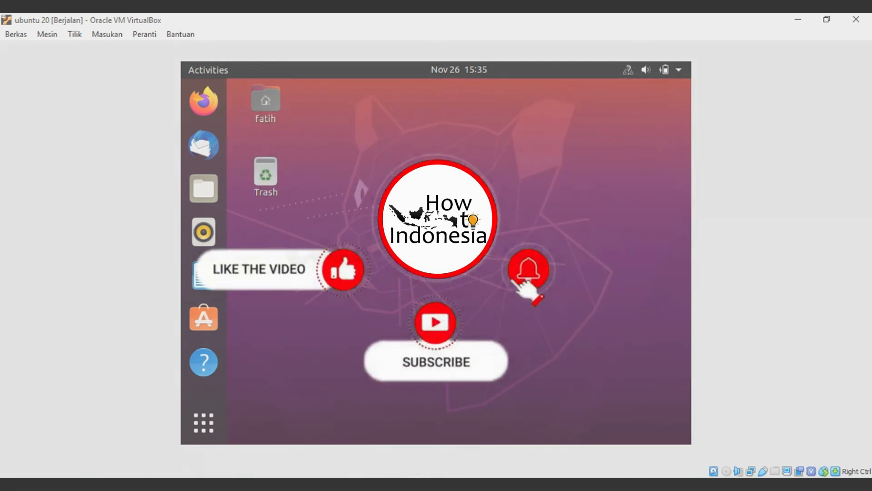